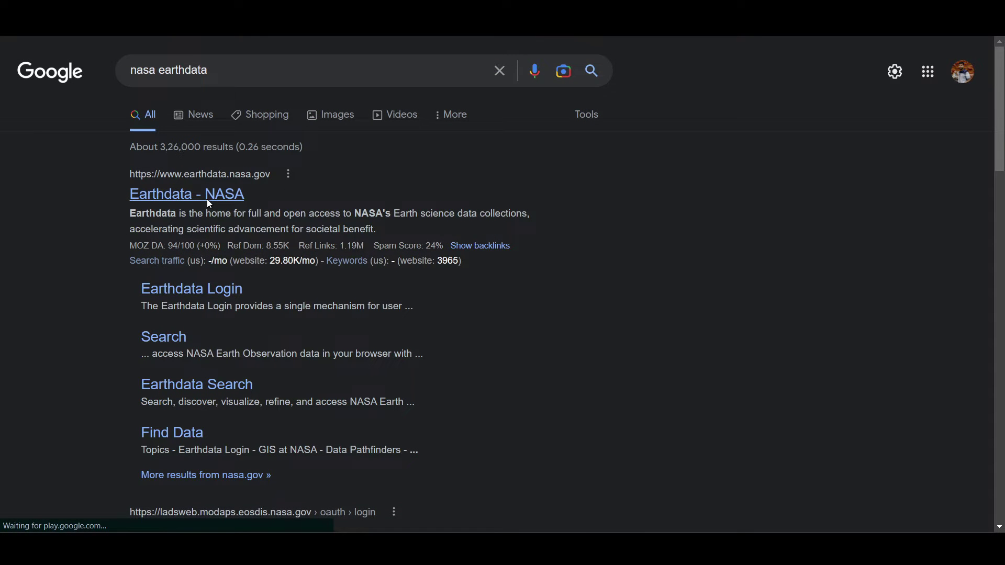
- Open Earthdata Search from the Data menu of the official NASA Earthdata site
left_click(206, 200)
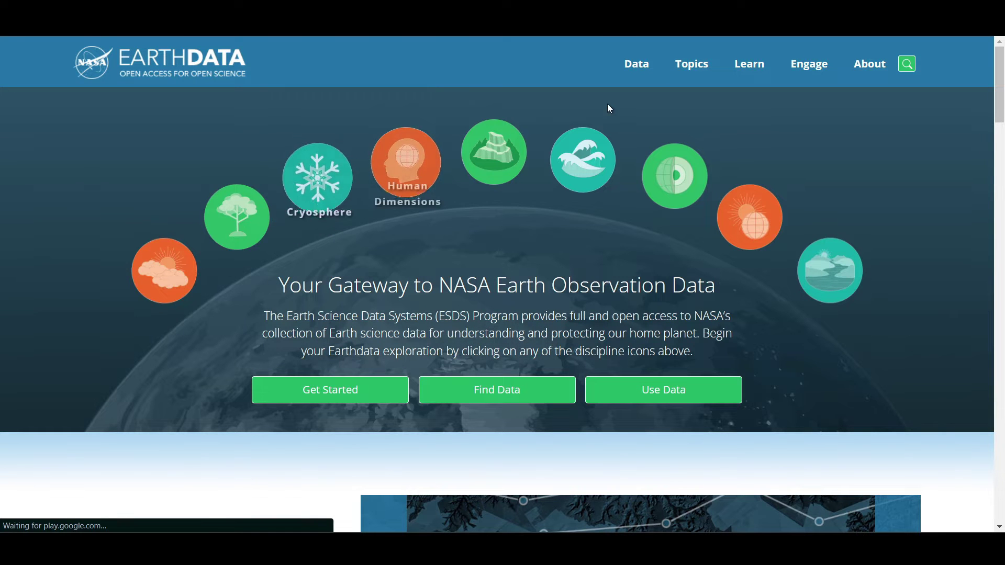
left_click(650, 72)
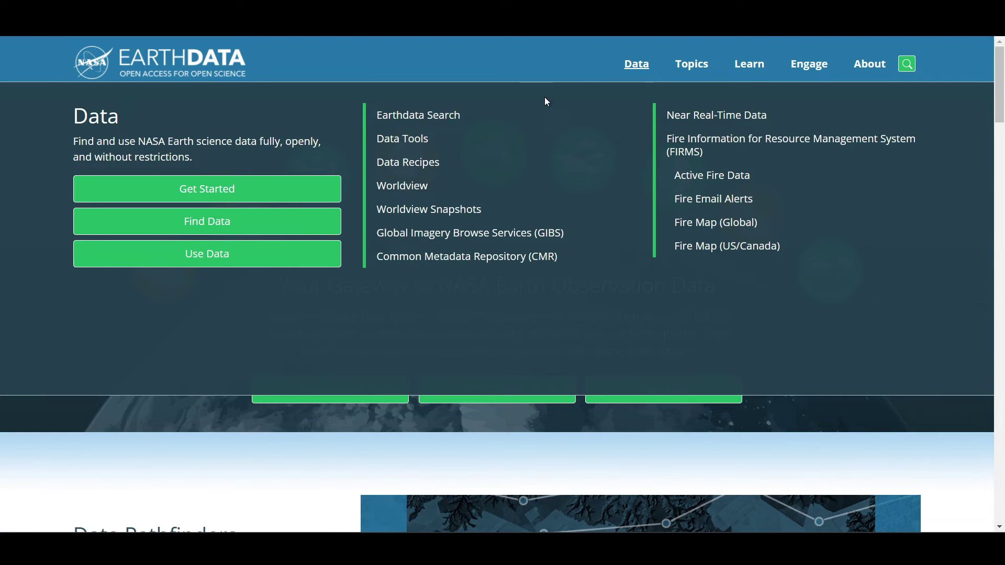
left_click(468, 123)
- Sign in with an Earthdata Login account
left_click(961, 69)
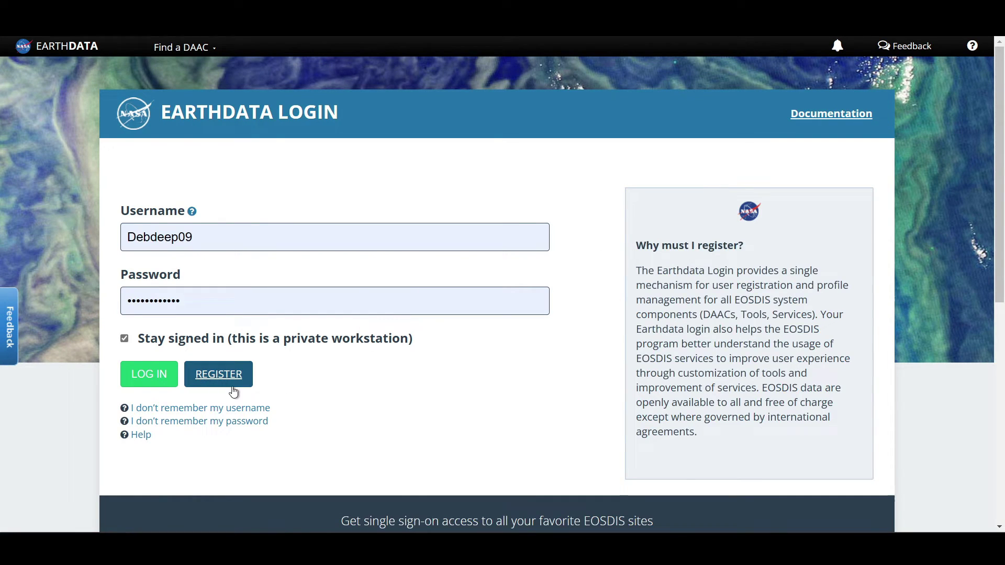
left_click(218, 375)
scroll(784, 299, "down", 5)
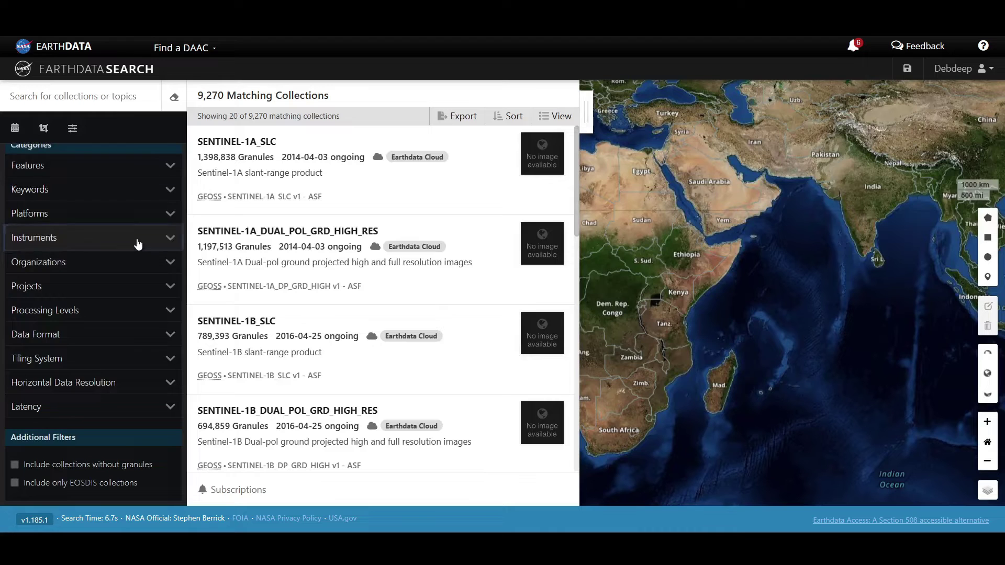
- Filter collections to the MODIS instrument, leaving 954, and pan the map over India
left_click(138, 238)
scroll(138, 244, "down", 5)
scroll(138, 243, "down", 6)
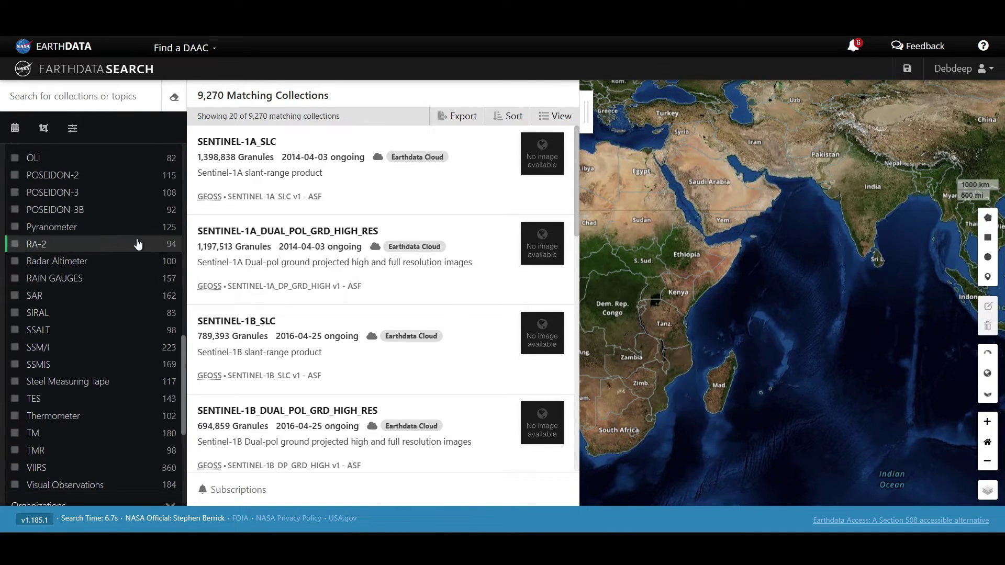
scroll(137, 243, "down", 1)
scroll(138, 243, "up", 3)
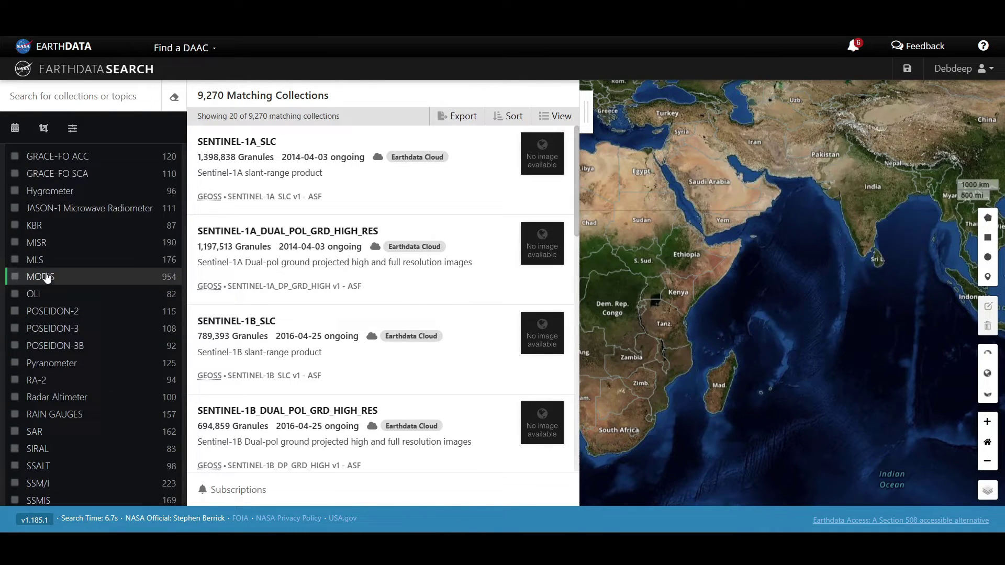
left_click(15, 276)
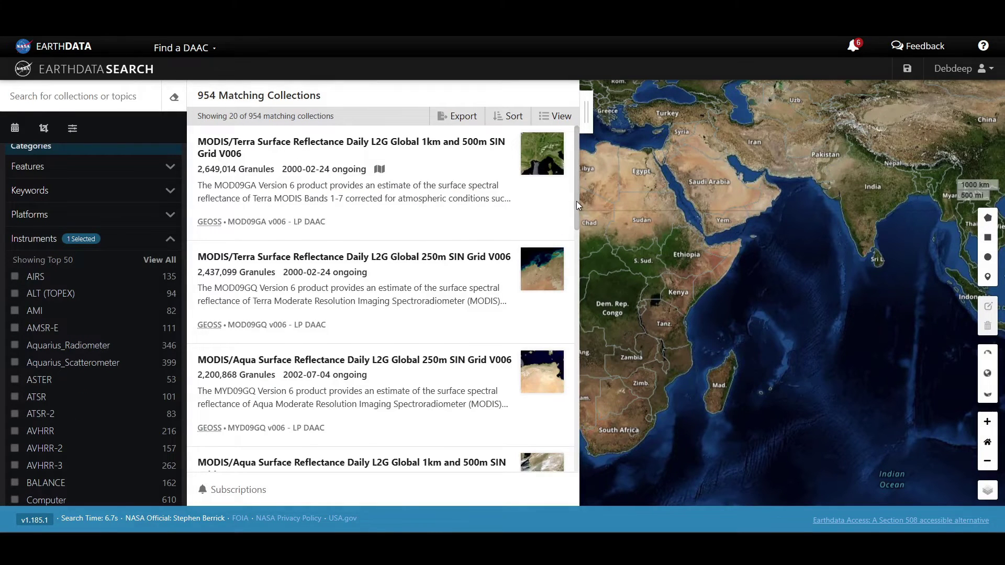
scroll(578, 206, "down", 8)
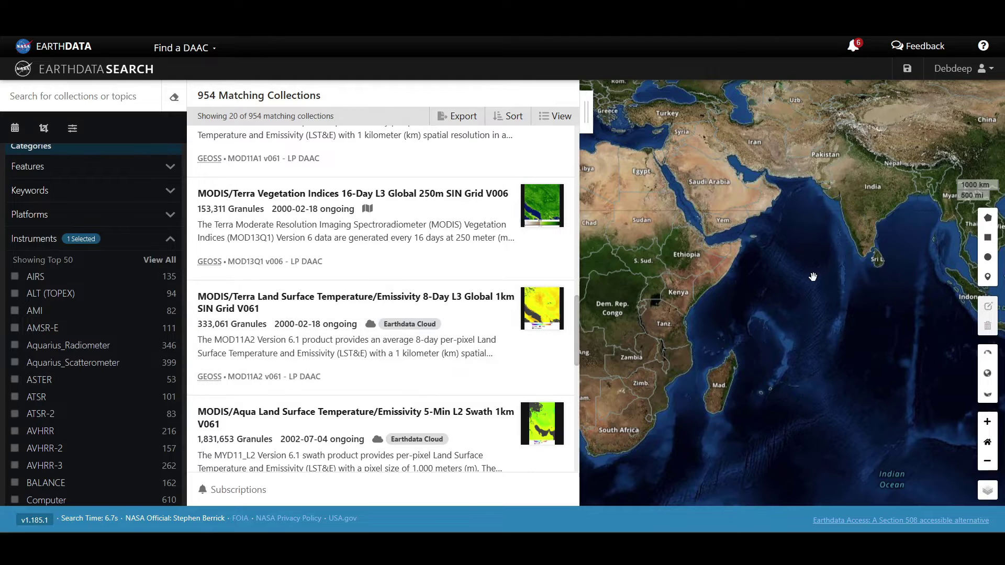
left_click_drag(813, 277, 670, 346)
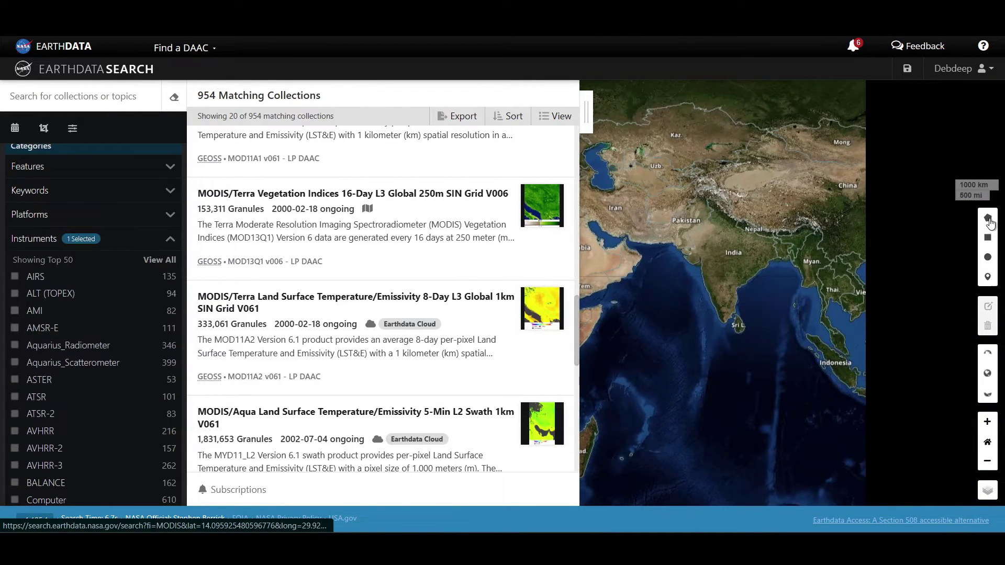
- Draw a search rectangle over India and open the MODIS/Terra LST/Emissivity 8-Day L3 1km granules
left_click(987, 237)
left_click_drag(622, 141, 937, 438)
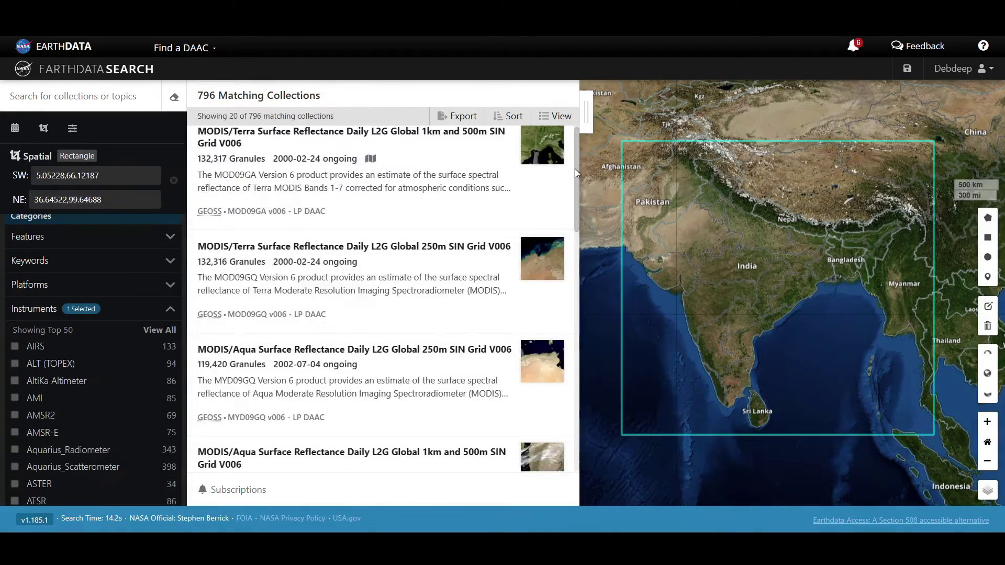
scroll(579, 401, "down", 15)
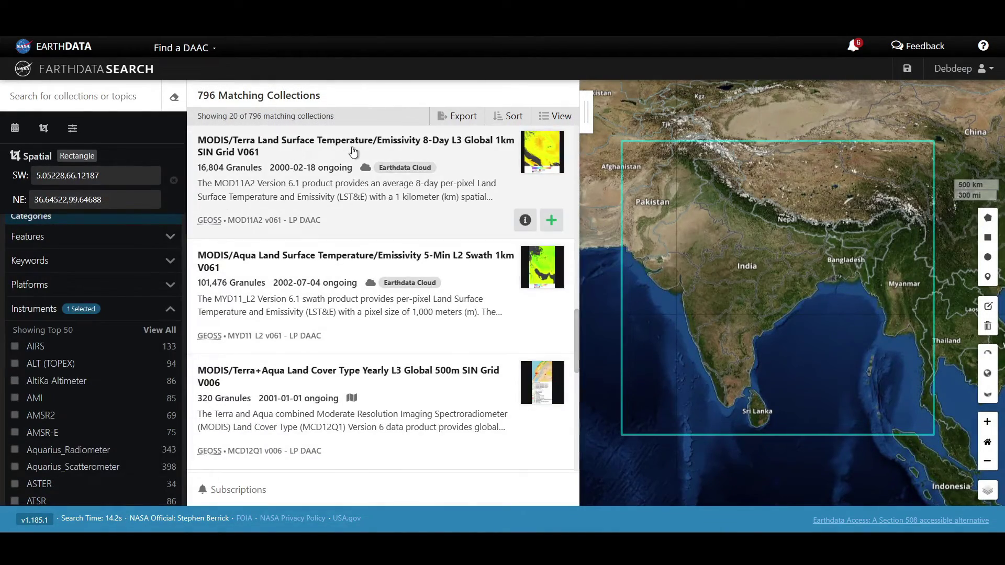
left_click(354, 152)
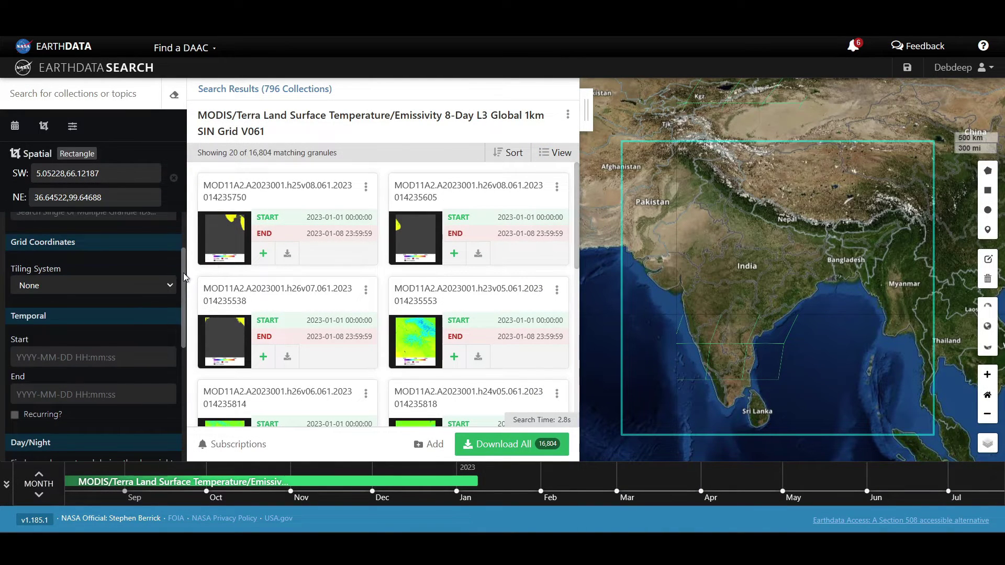
- Set the temporal filter to run from 2022-12-01 to 2022-12-31
scroll(41, 297, "down", 1)
left_click(40, 296)
left_click(133, 345)
left_click(134, 409)
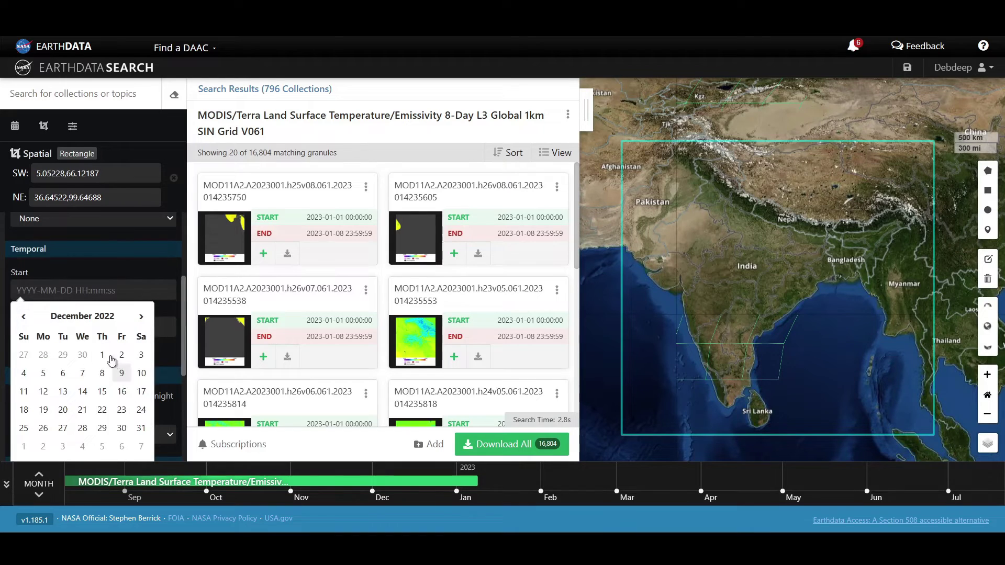
left_click(101, 356)
left_click(132, 382)
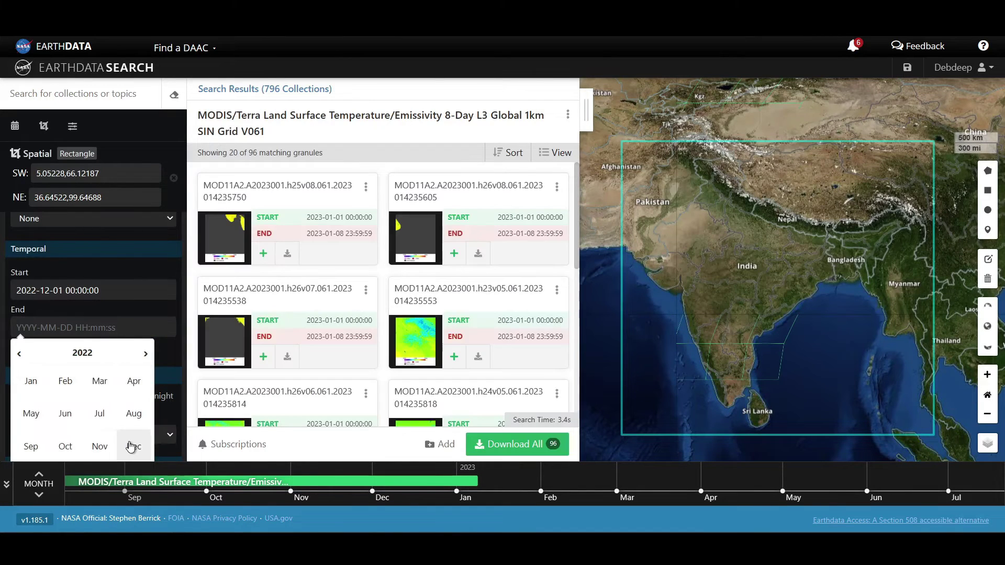
left_click(132, 444)
scroll(157, 397, "down", 1)
left_click(141, 438)
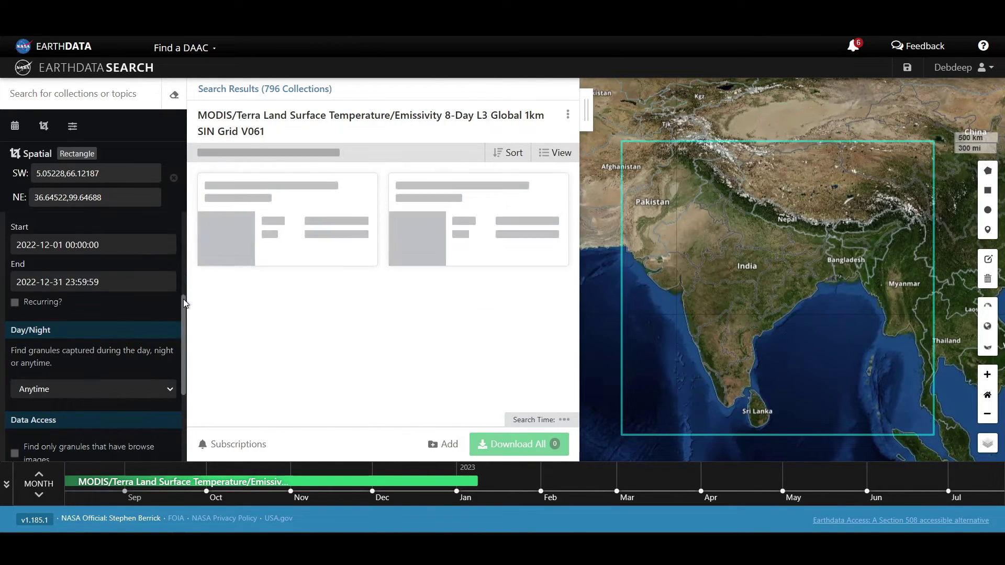
scroll(184, 342, "down", 1)
scroll(184, 343, "down", 1)
- Set Day/Night to Both, leaving 80 matching granules
left_click(170, 295)
left_click(157, 352)
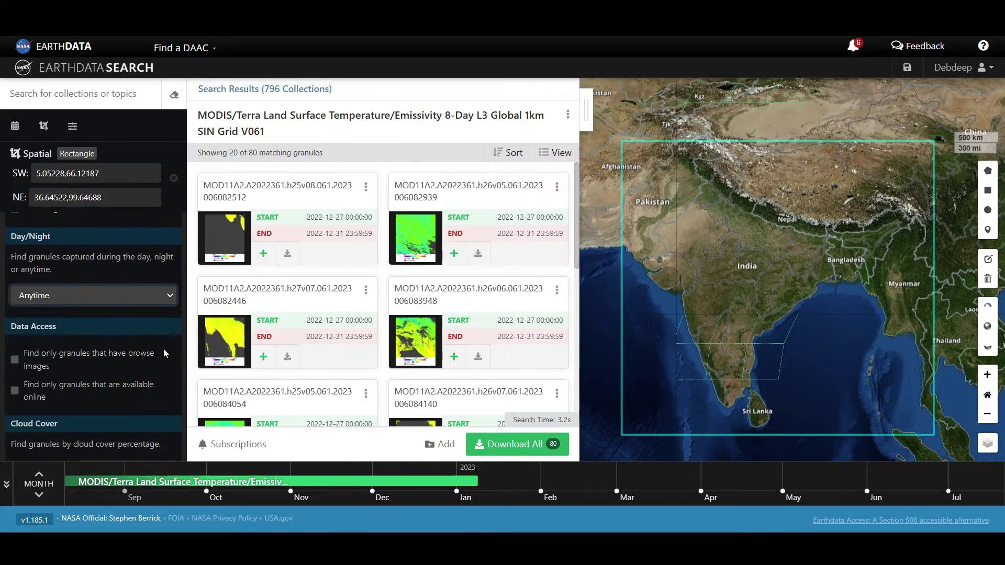
scroll(186, 374, "down", 2)
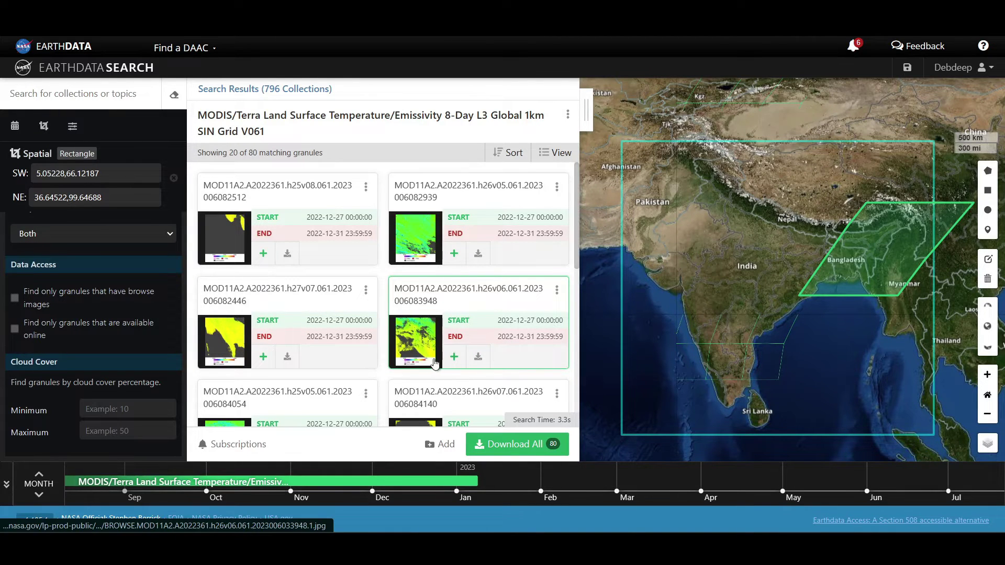
- Add the h26v06 granule to the project and download its MOD11A2.A2022361.h26v06 .hdf file
left_click(454, 357)
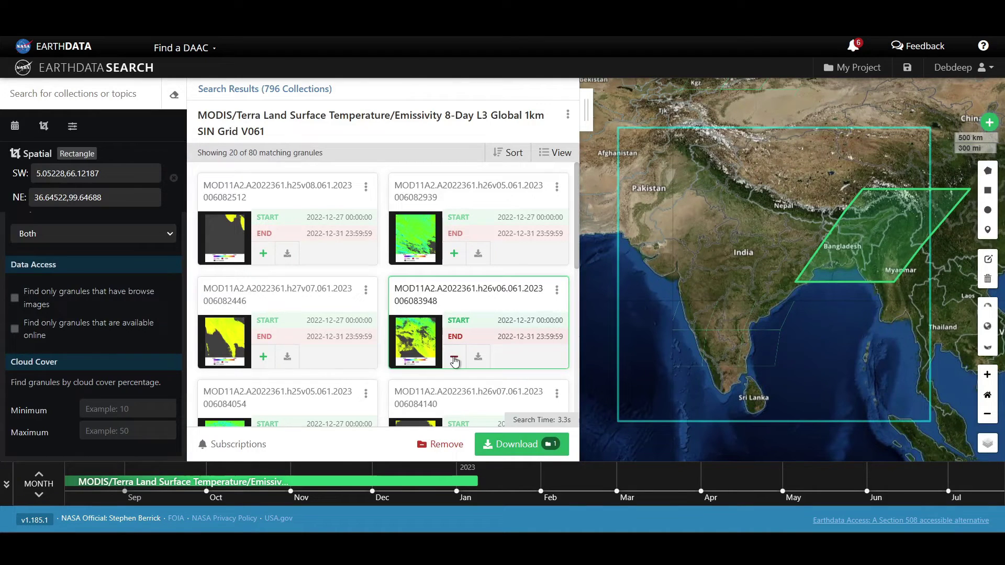
left_click(497, 453)
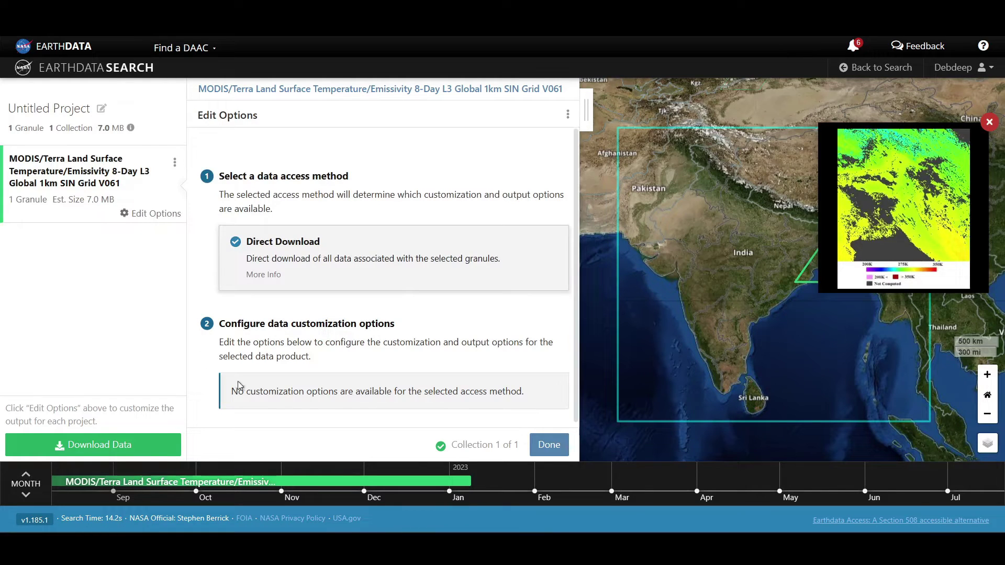
left_click(161, 453)
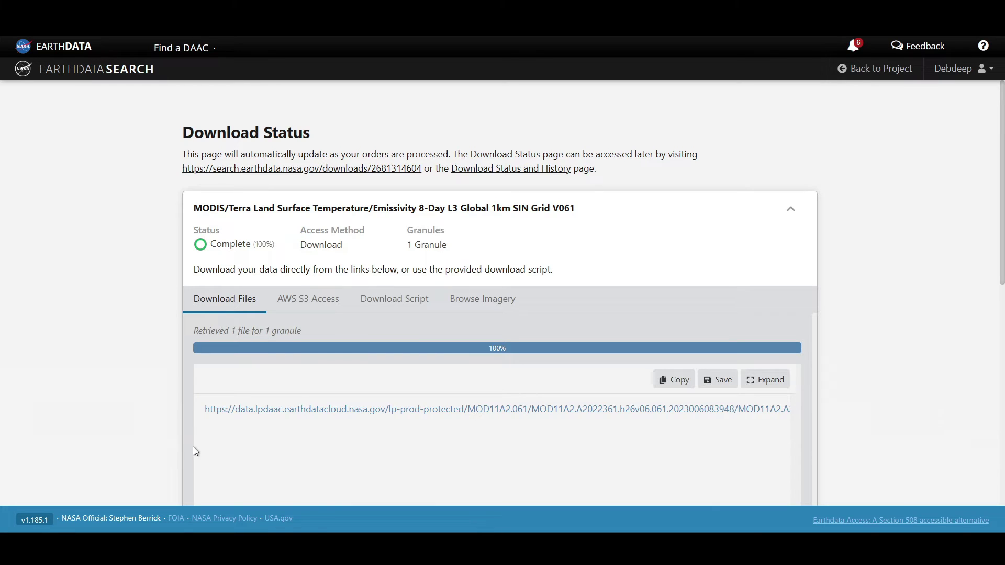
left_click(239, 417)
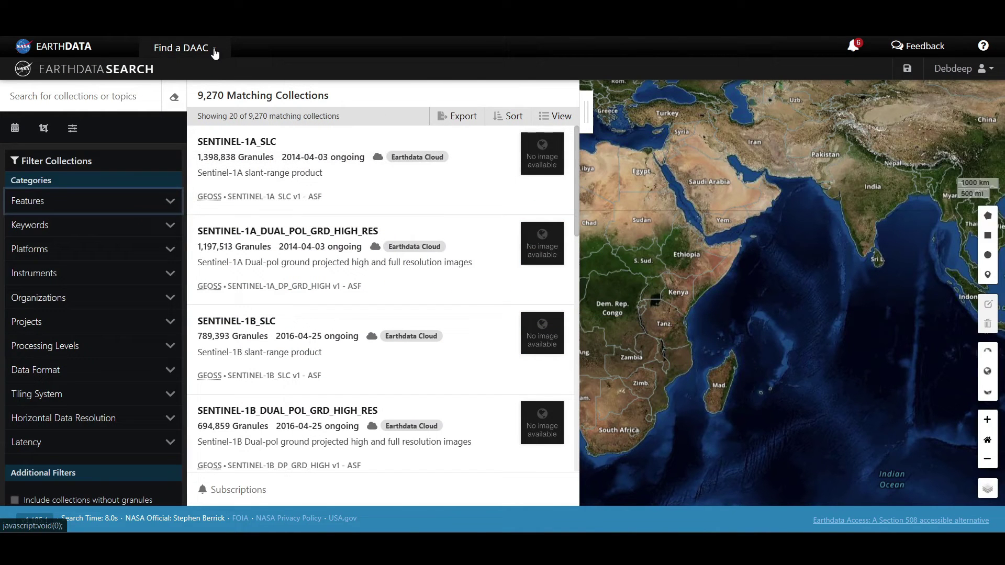
- Go to the LAADS DAAC site and open its Find Data page
left_click(214, 52)
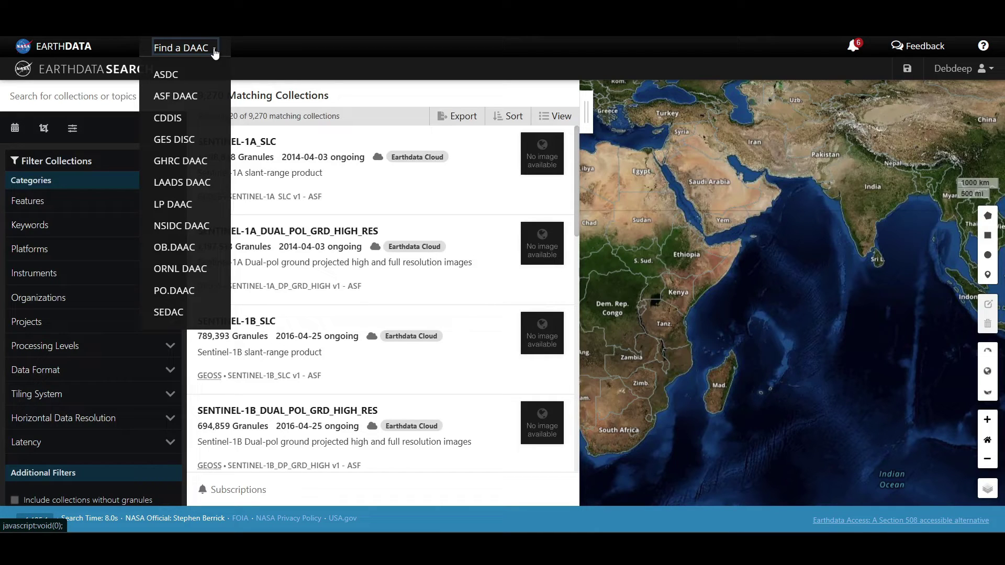
left_click(198, 189)
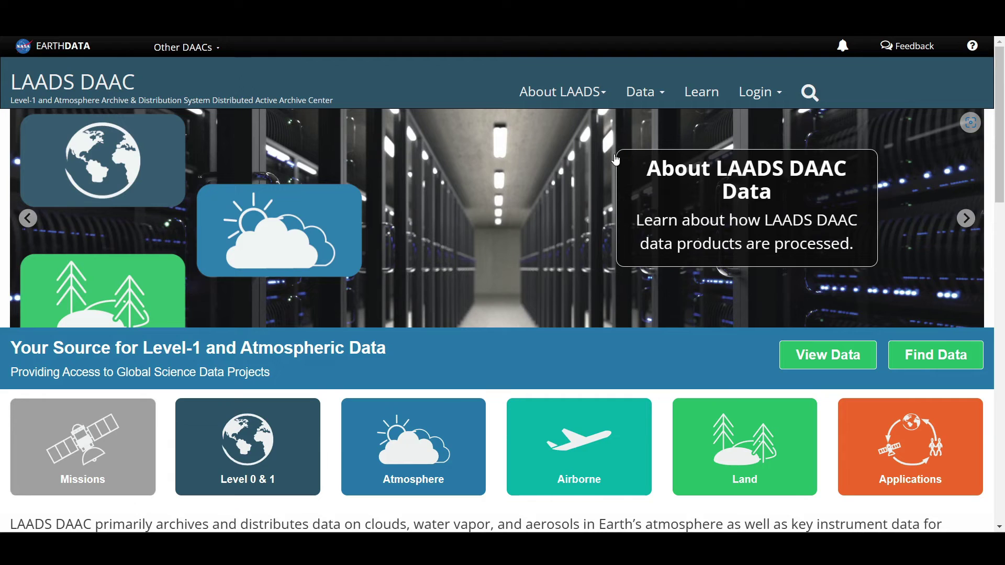
left_click(647, 97)
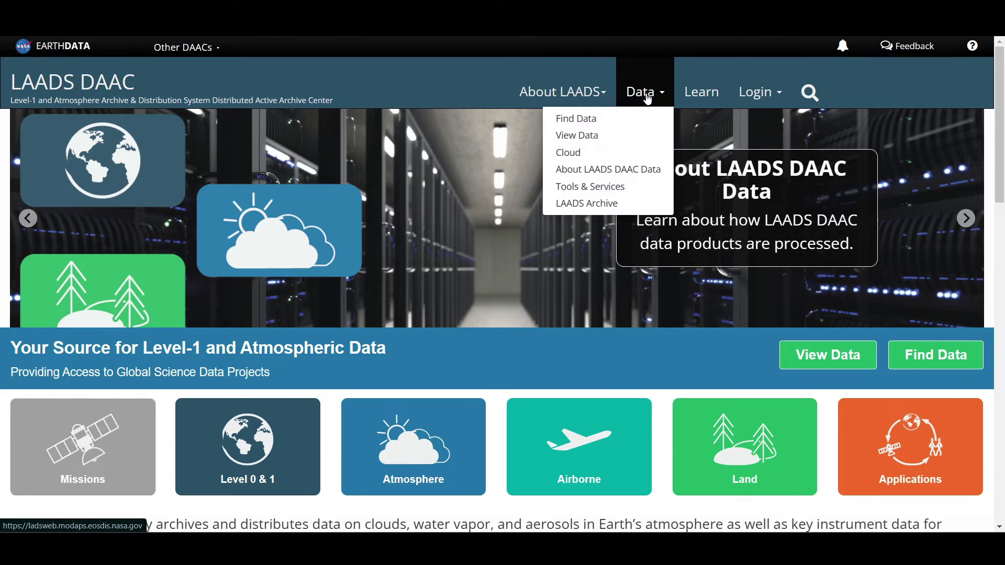
left_click(582, 128)
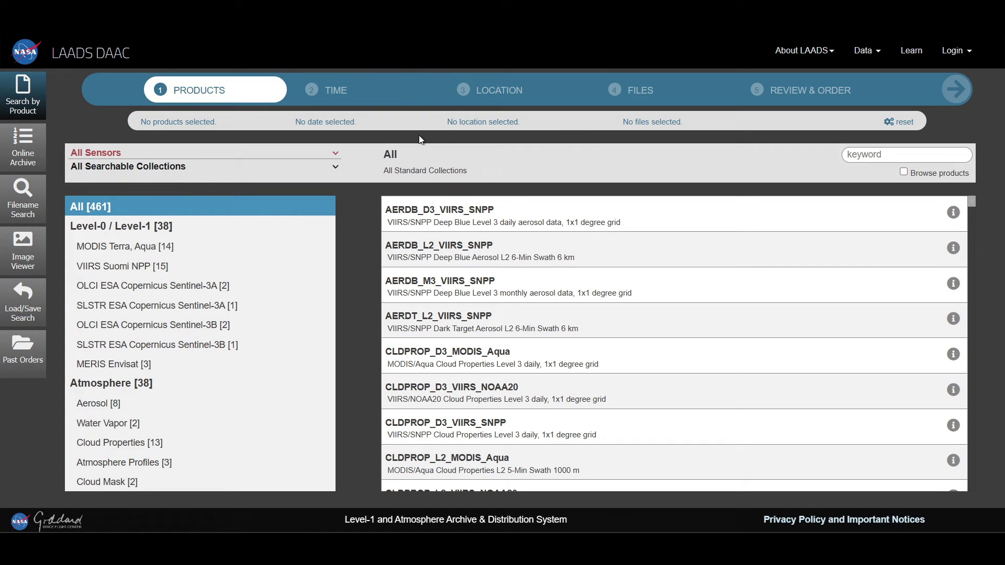
- Check the sensor and collection lists, then pick the MOD11A1 daily 1 km LST product
left_click(333, 153)
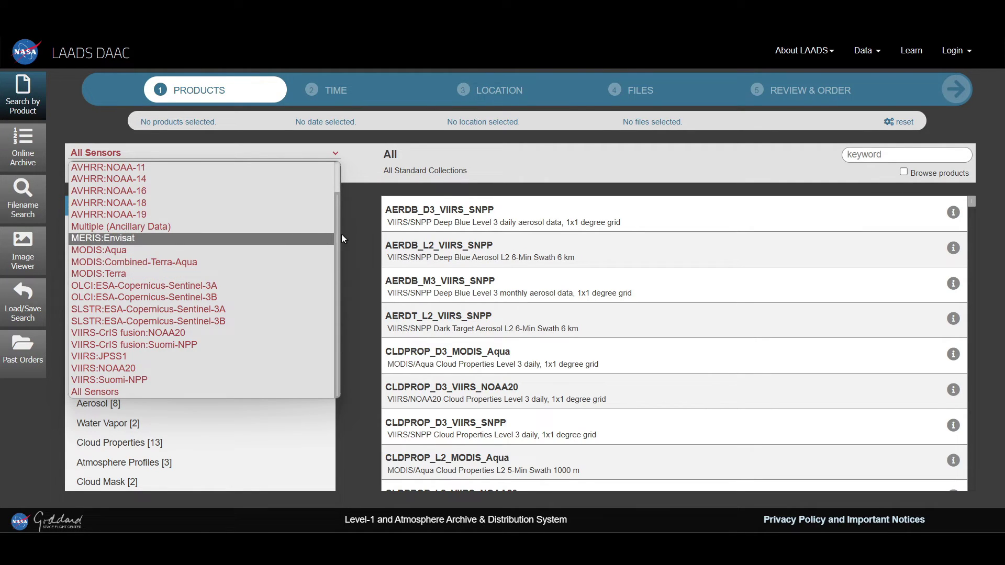
left_click(359, 240)
left_click(326, 167)
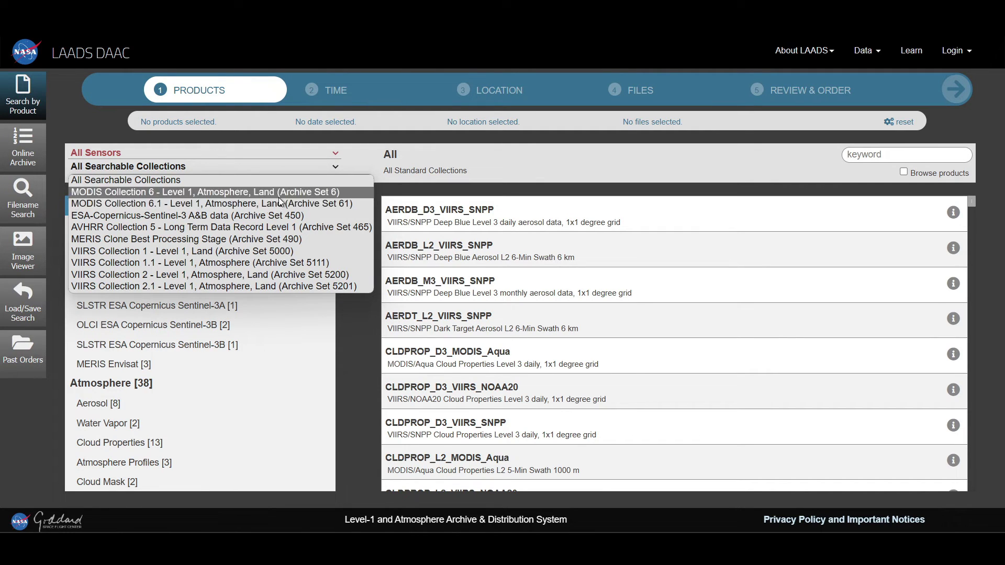
left_click(352, 342)
scroll(626, 229, "down", 5)
scroll(333, 253, "down", 5)
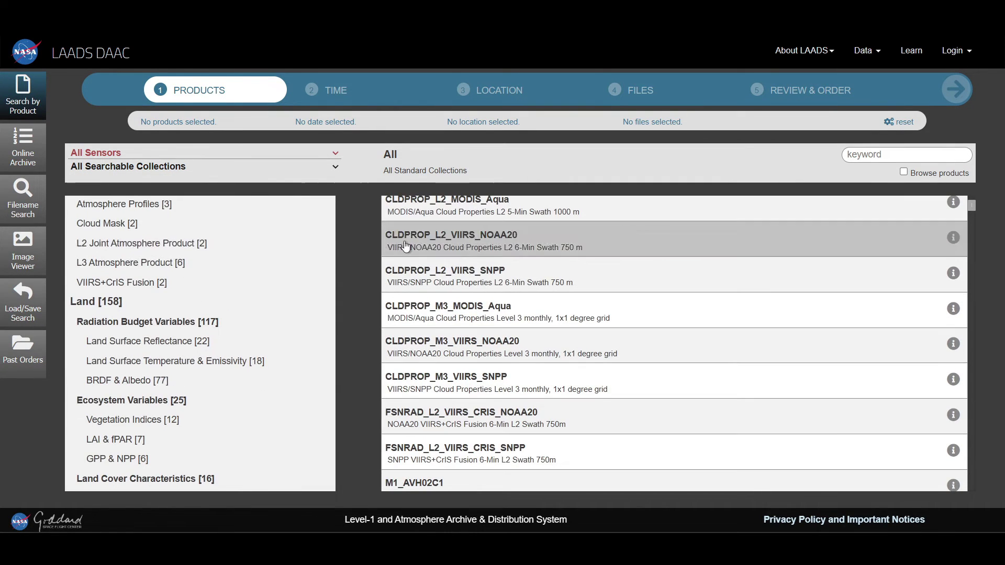
scroll(333, 254, "down", 5)
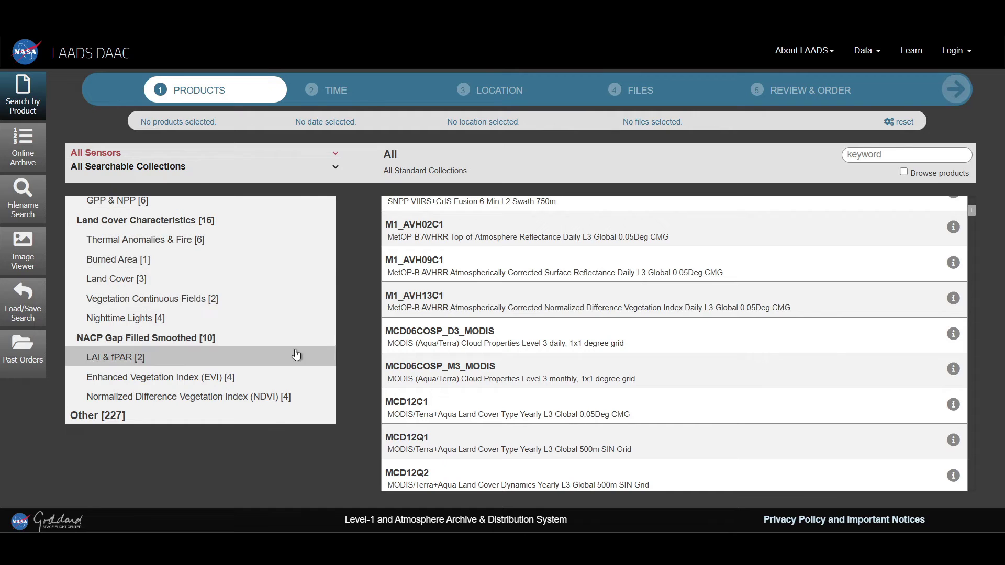
scroll(353, 317, "up", 5)
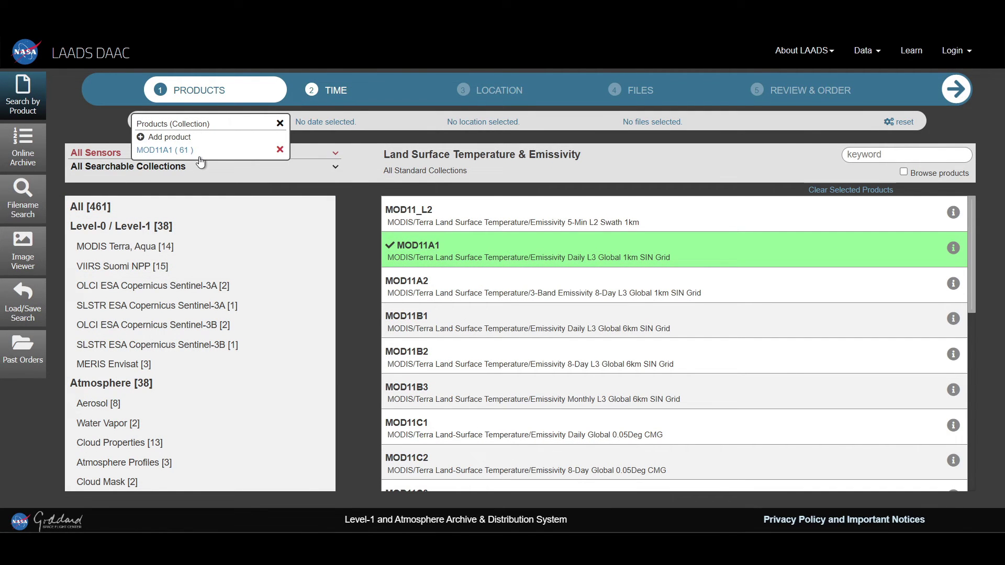
- Add the date range 2023-01-06 to 2023-01-20 and proceed to the Location step
left_click(324, 92)
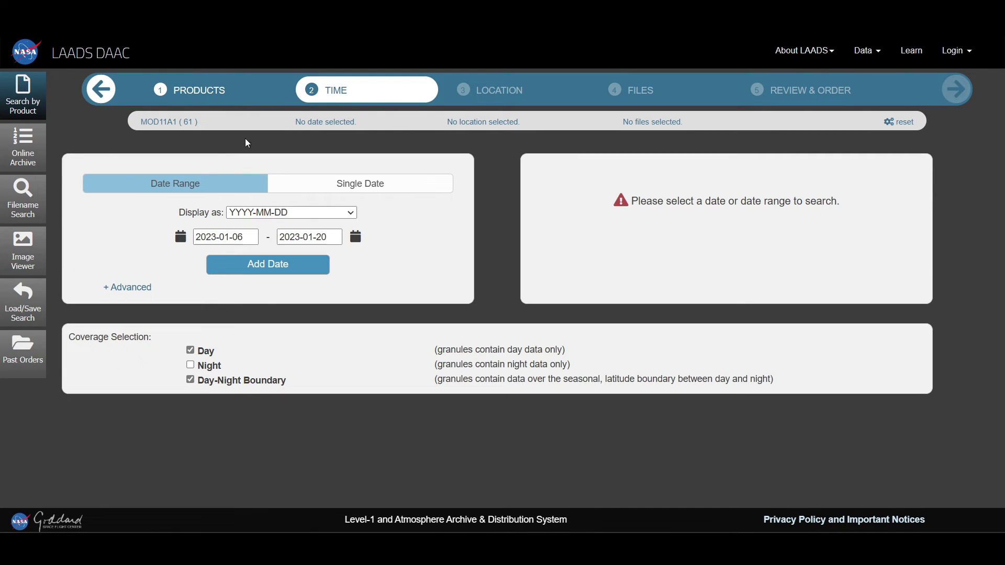
left_click(275, 272)
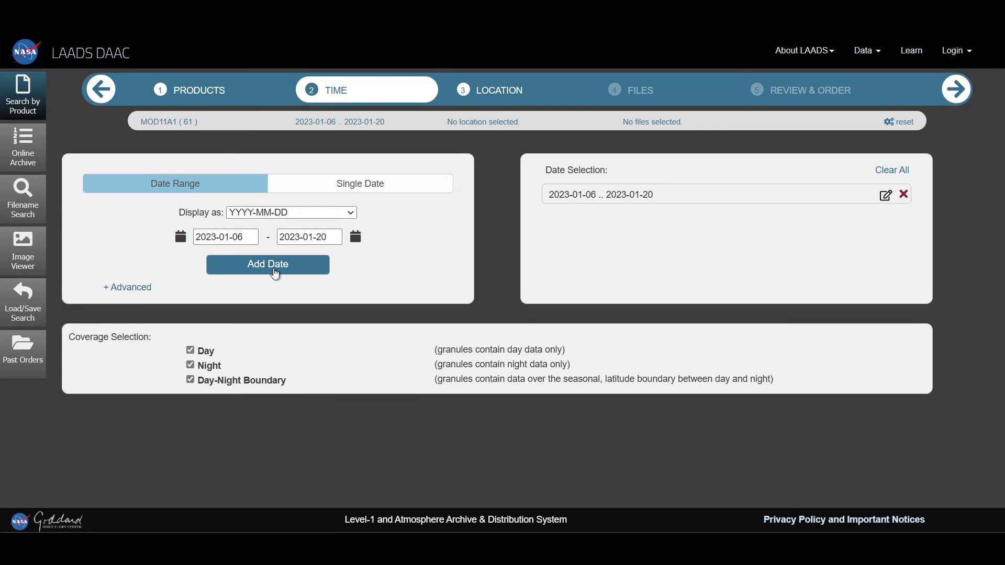
left_click(568, 201)
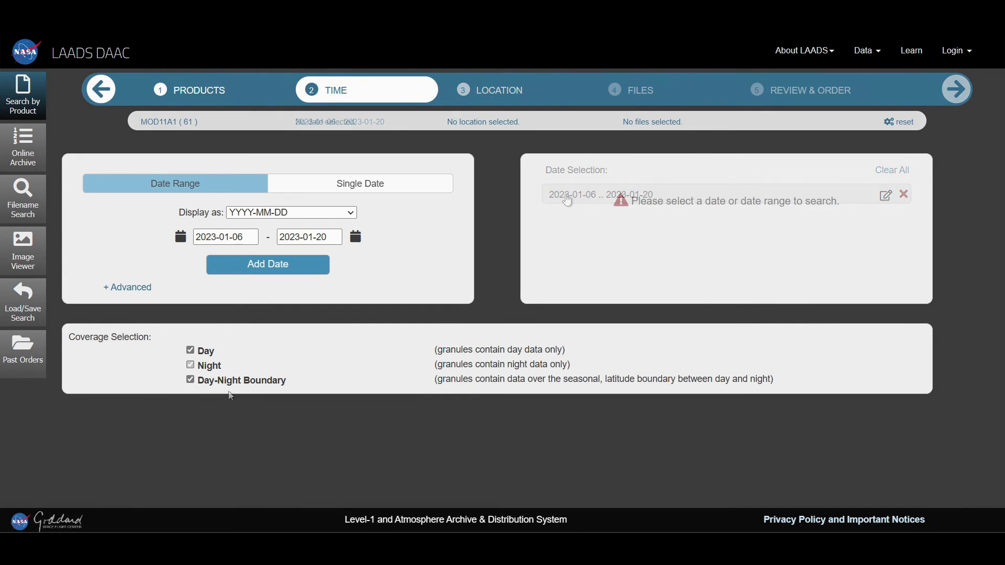
left_click(208, 366)
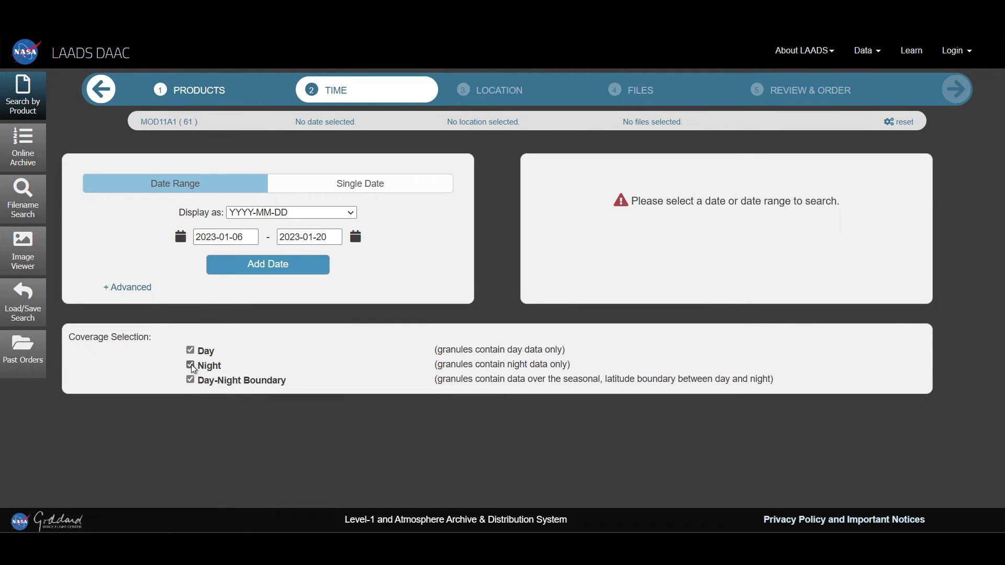
left_click(274, 272)
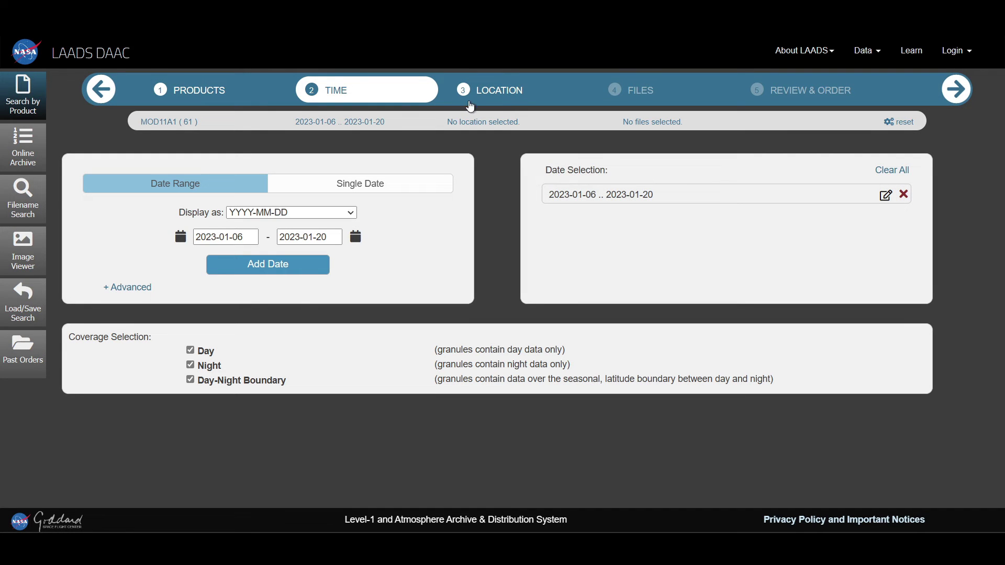
left_click(486, 99)
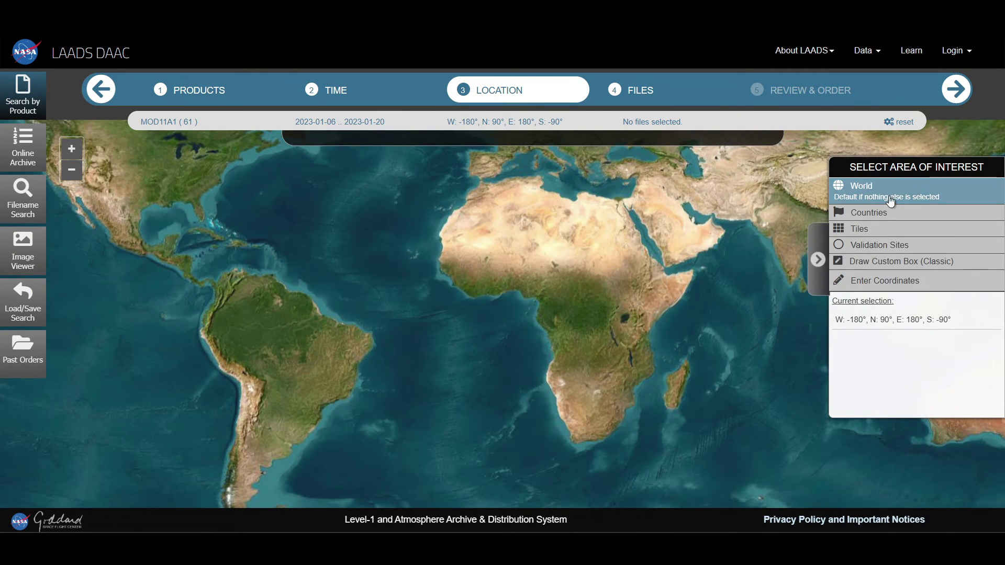
- Try country, tile and site area pickers over India, settling on tile H26 V6
left_click(939, 214)
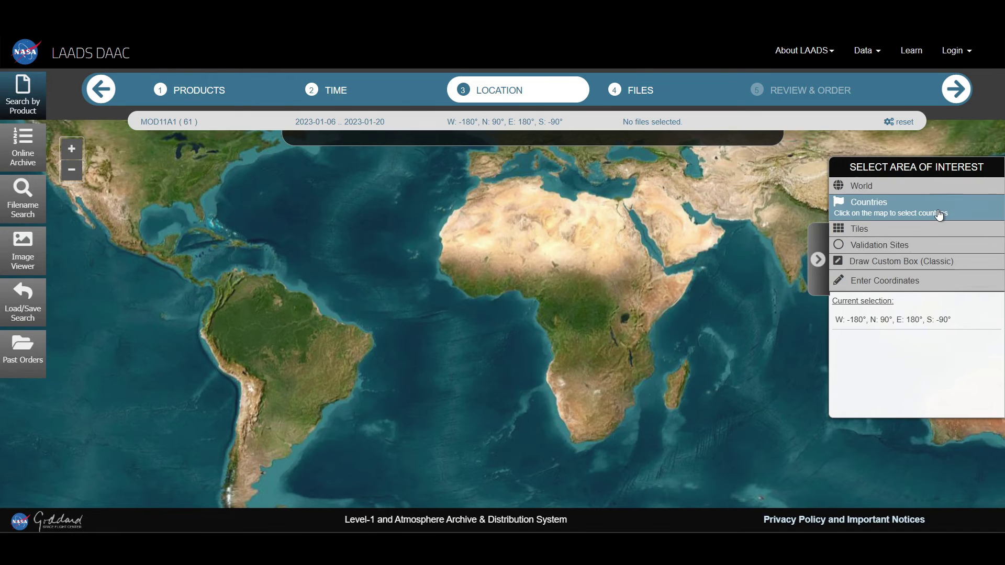
left_click(784, 219)
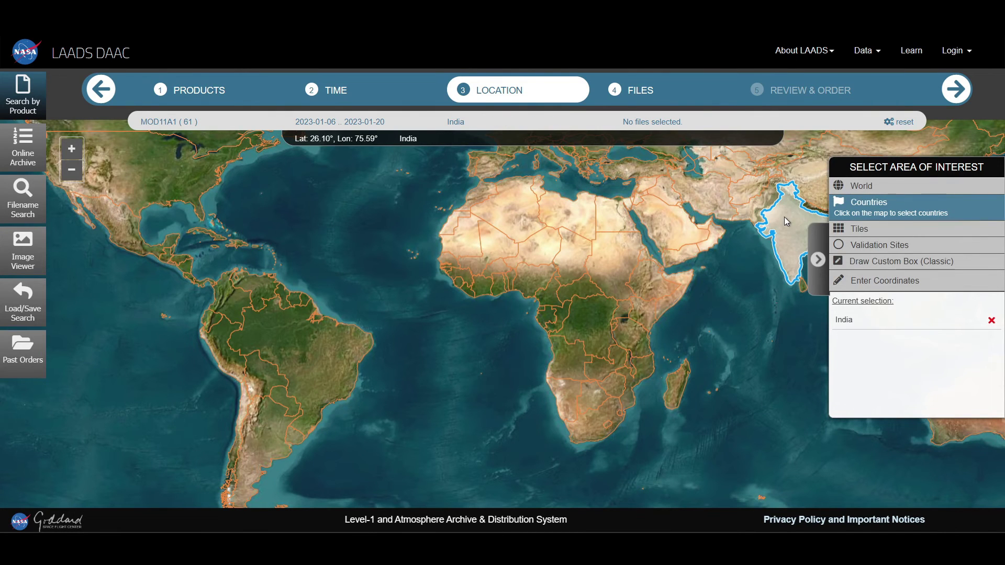
left_click(909, 230)
left_click(793, 225)
left_click(754, 259)
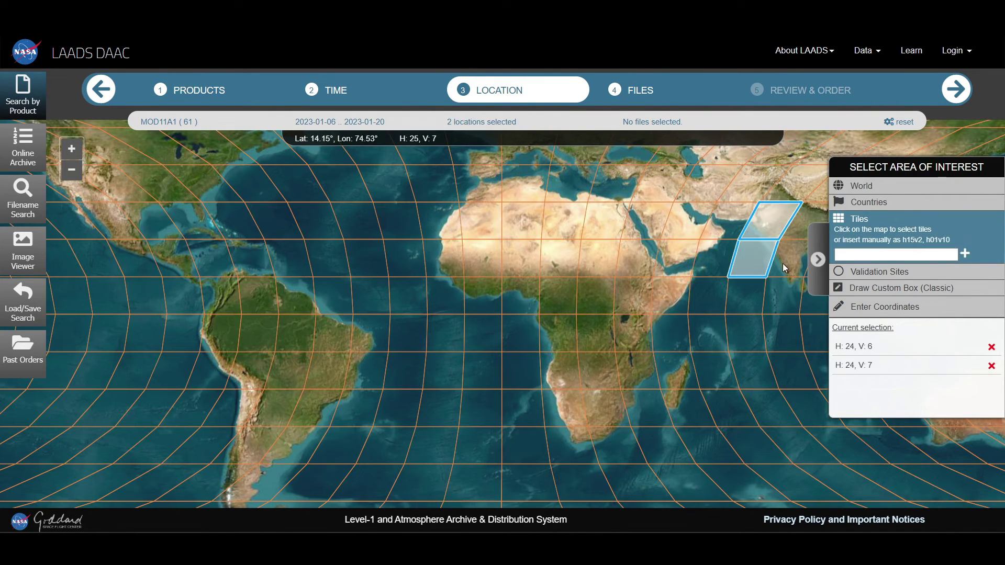
left_click(784, 263)
left_click(992, 347)
left_click(991, 346)
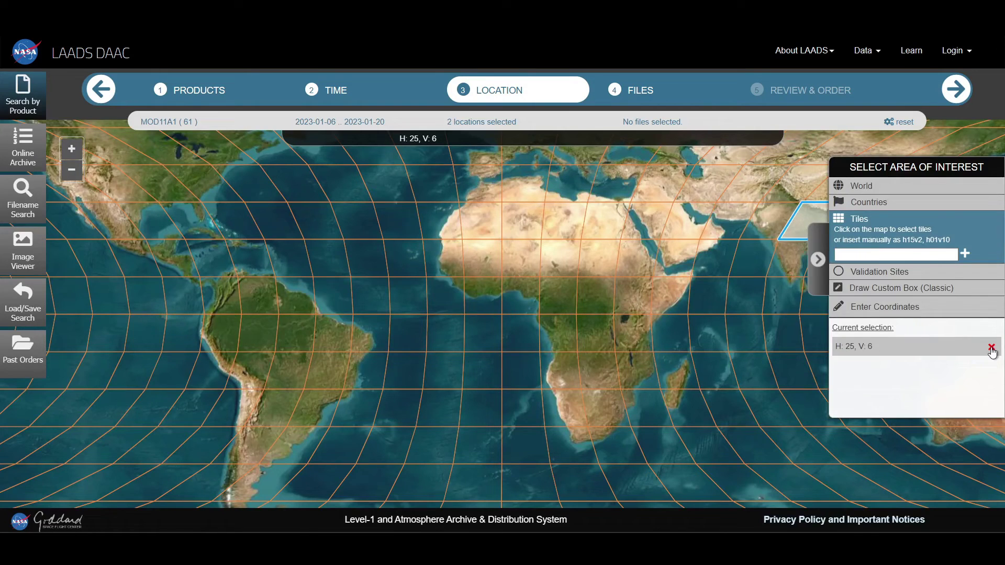
left_click(991, 347)
left_click(950, 273)
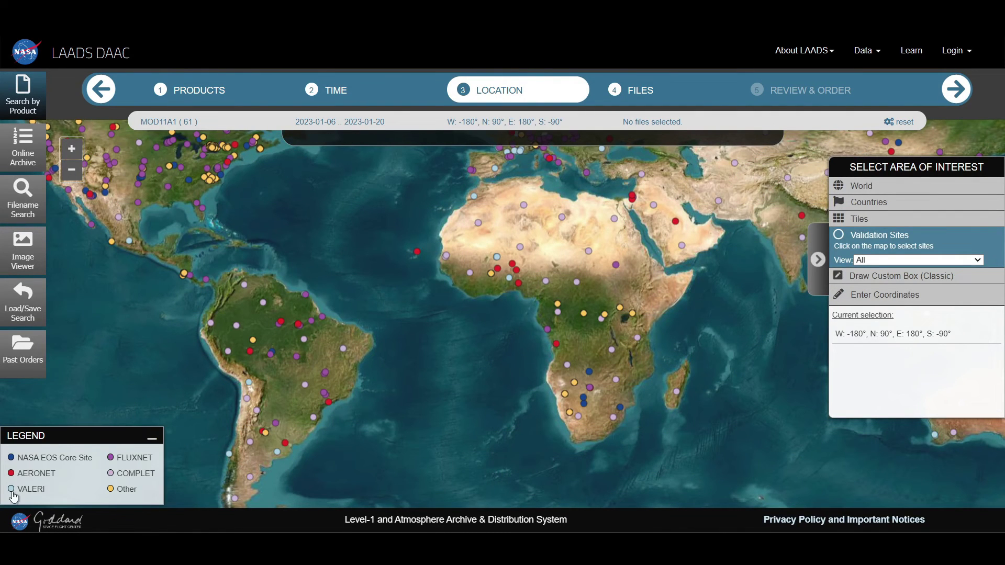
left_click_drag(681, 309, 524, 306)
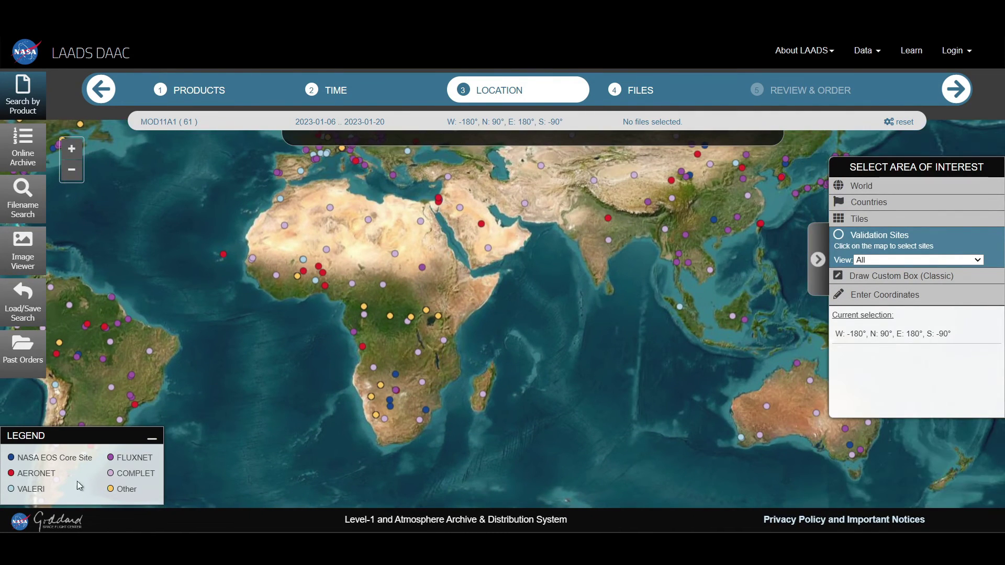
left_click(931, 276)
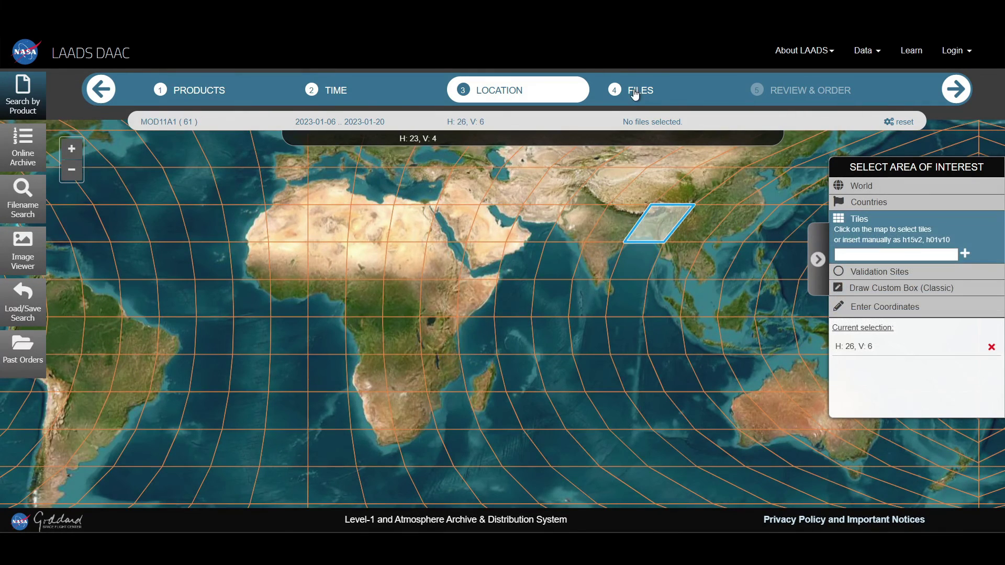
- List the 13 MOD11A1 h26v06 files and download the 2023-01-18 file
left_click(635, 91)
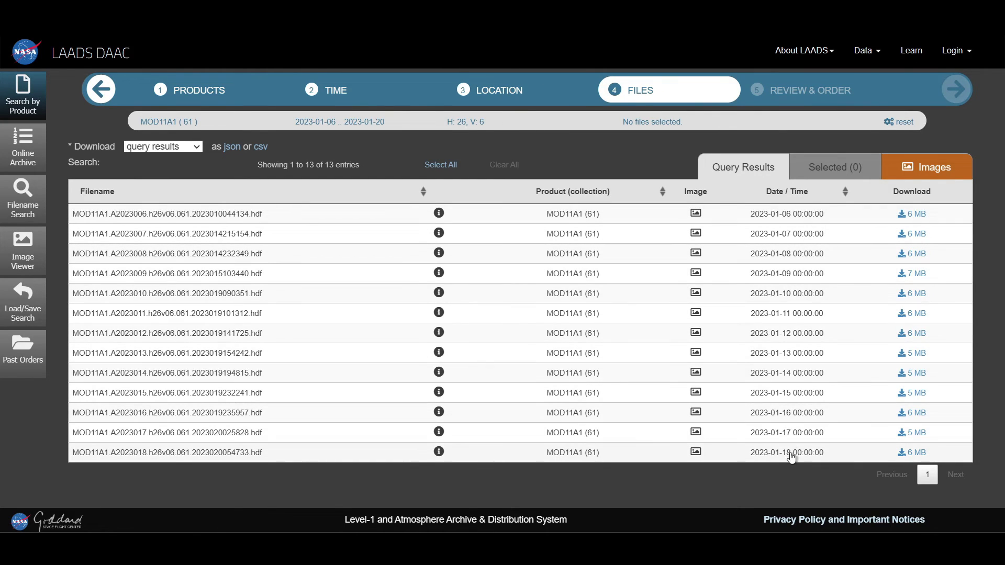
left_click(916, 453)
left_click(916, 453)
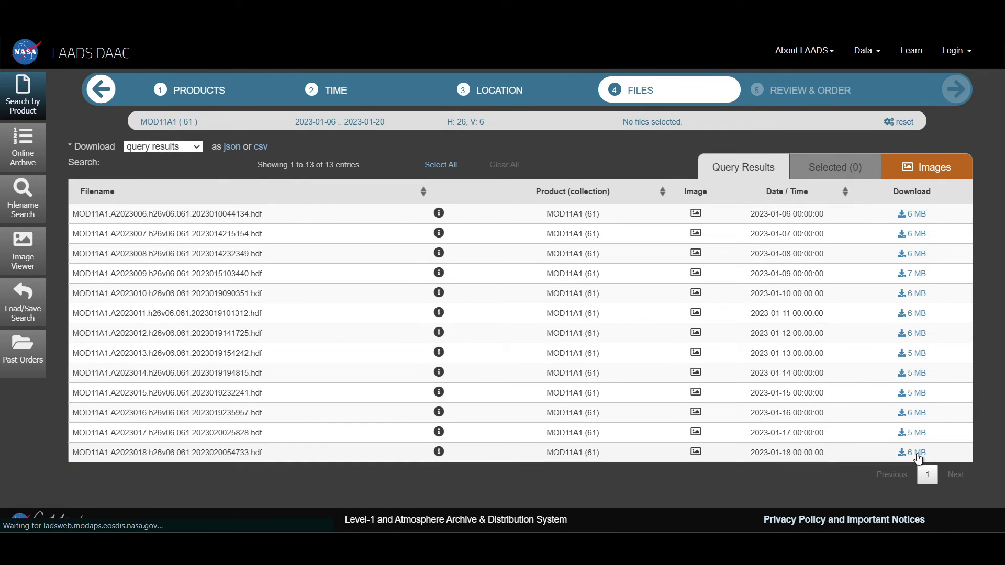